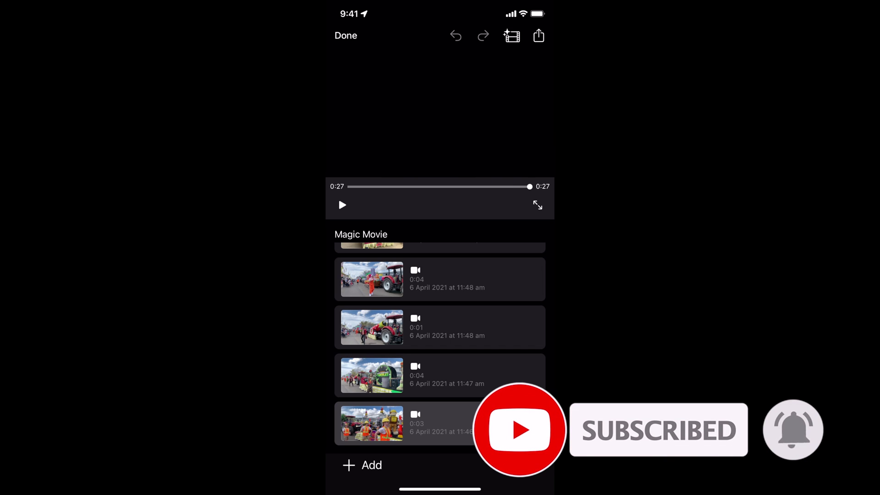
Return to the projects list showing 'Magic Movie 1' and bring up new-project options
{"action": "left_click", "coordinate": [362, 465]}
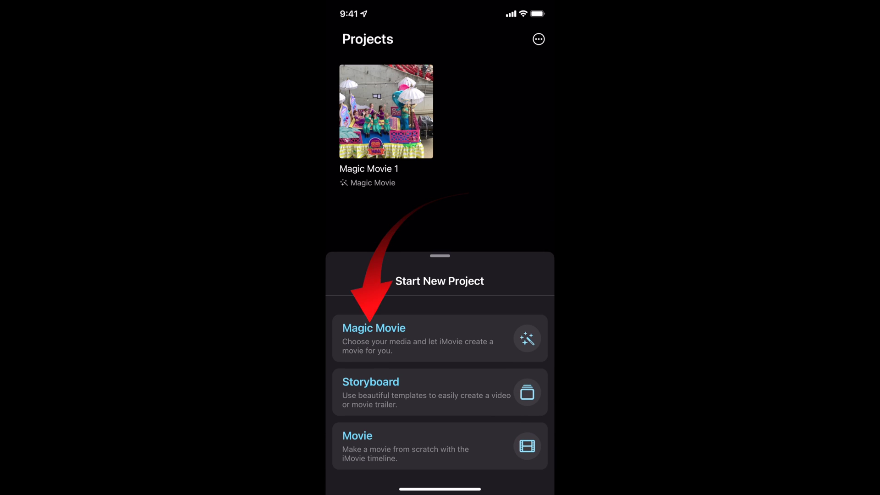
Create a Magic Movie from seven parade videos in the Videos album
{"action": "left_click", "coordinate": [373, 336]}
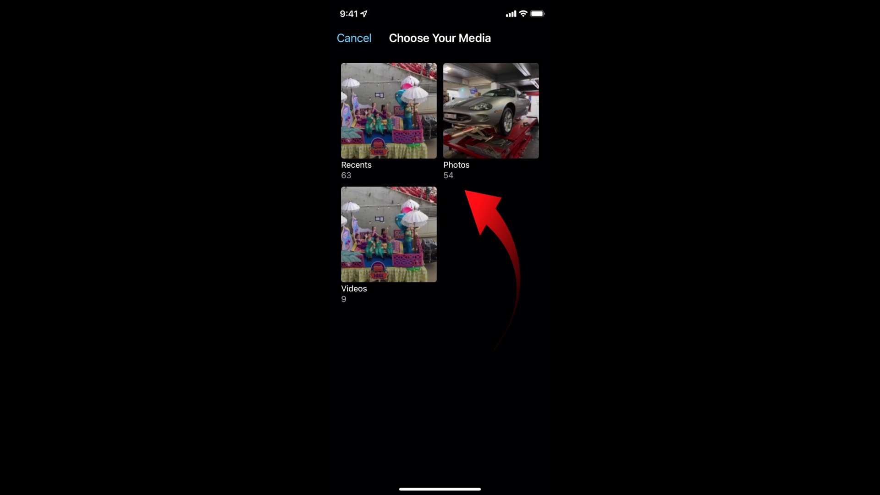
{"action": "left_click", "coordinate": [388, 234]}
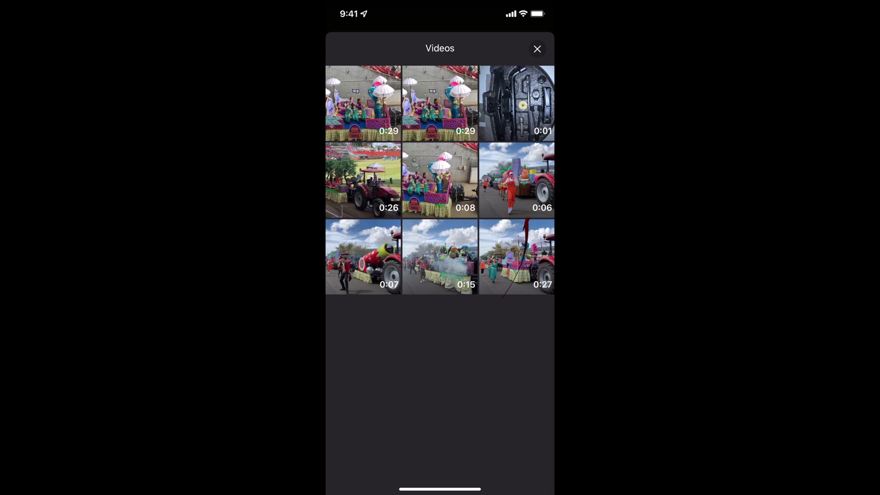
{"action": "left_click", "coordinate": [440, 103]}
{"action": "left_click", "coordinate": [363, 180]}
{"action": "left_click", "coordinate": [440, 180]}
{"action": "left_click", "coordinate": [517, 180]}
{"action": "left_click", "coordinate": [363, 258]}
{"action": "left_click", "coordinate": [440, 257]}
{"action": "left_click", "coordinate": [440, 457]}
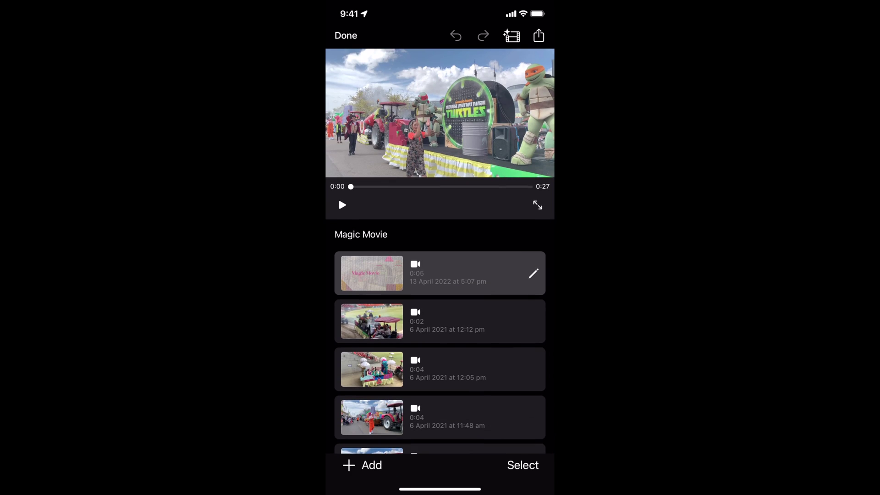
Play the new Magic Movie preview through to its end
{"action": "left_click", "coordinate": [342, 205]}
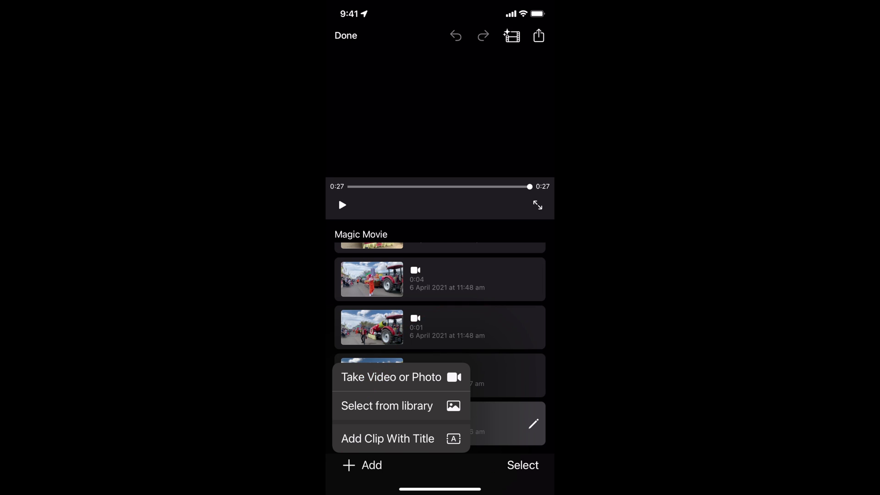
Add the silver car photo captioned 'THe Jag was getting new tyres so missed the day'
{"action": "left_click", "coordinate": [387, 406]}
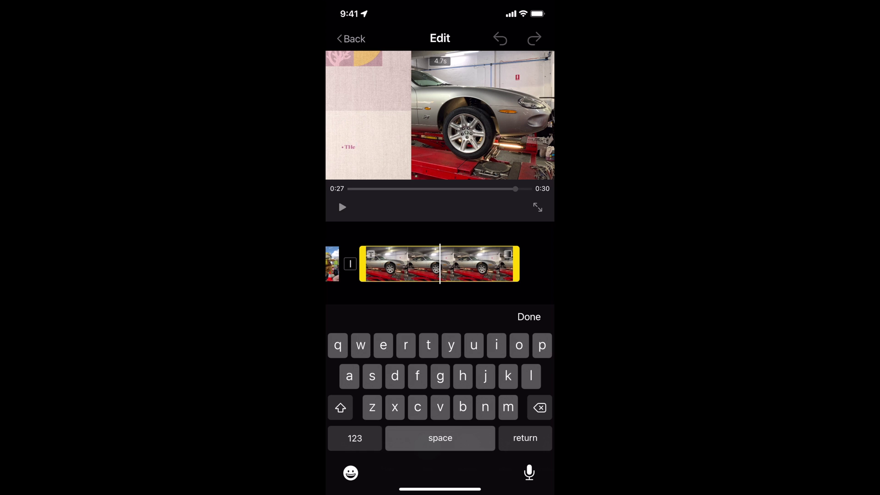
{"action": "type", "text": "Jag was getting new tyres so missed the day"}
{"action": "left_click", "coordinate": [528, 316]}
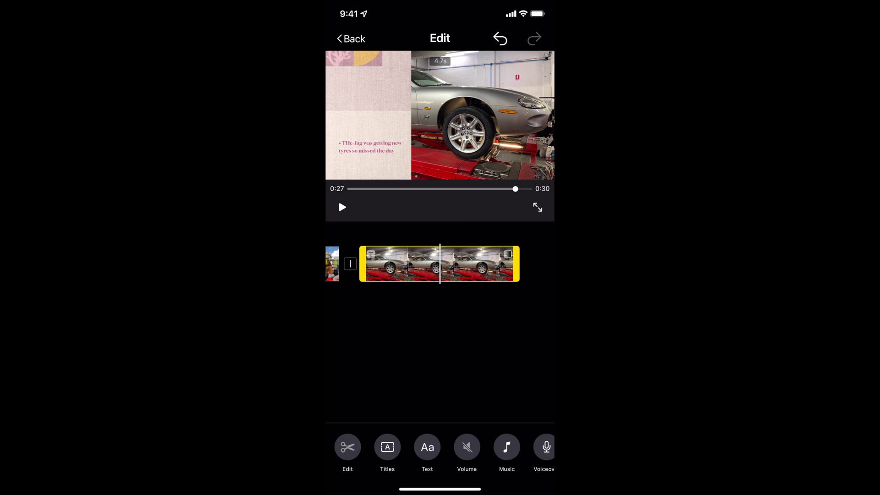
{"action": "left_click", "coordinate": [427, 447]}
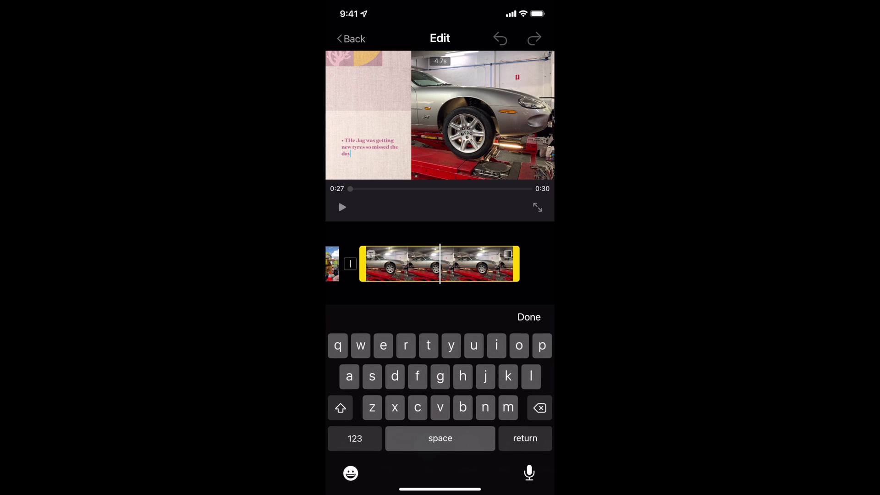
{"action": "left_click", "coordinate": [528, 316]}
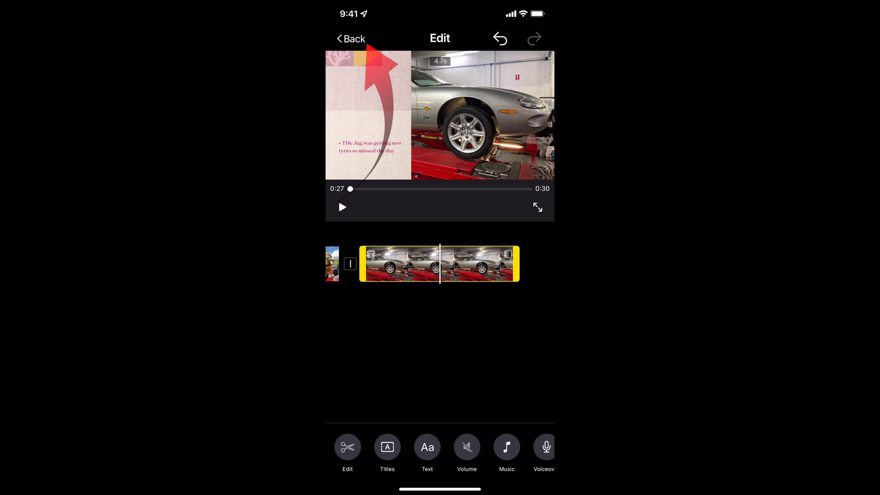
Switch the Magic Movie style from Textile to Poster, giving bold yellow titles
{"action": "left_click", "coordinate": [351, 39]}
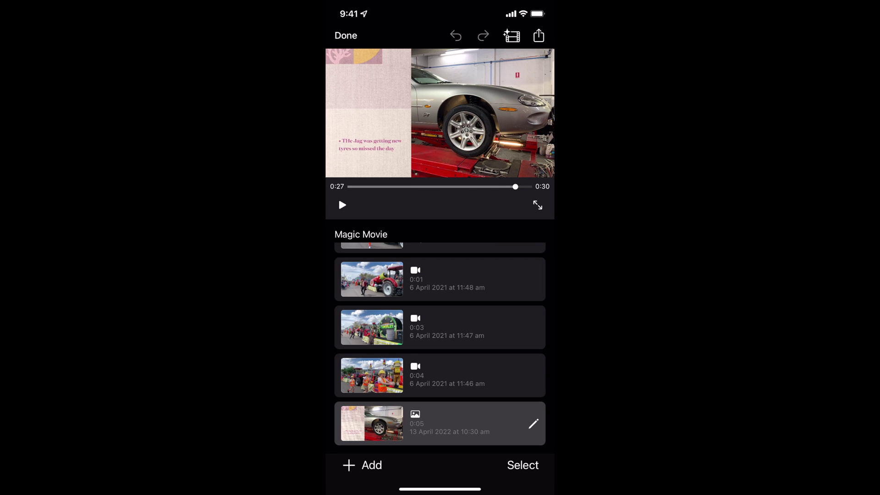
{"action": "left_click", "coordinate": [440, 423]}
{"action": "left_click", "coordinate": [511, 35]}
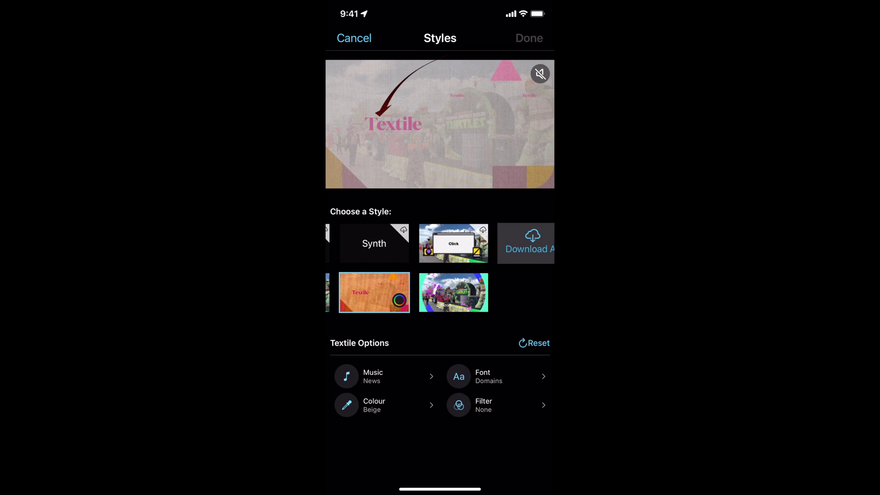
{"action": "scroll", "coordinate": [440, 269], "scroll_direction": "left", "scroll_amount": 3}
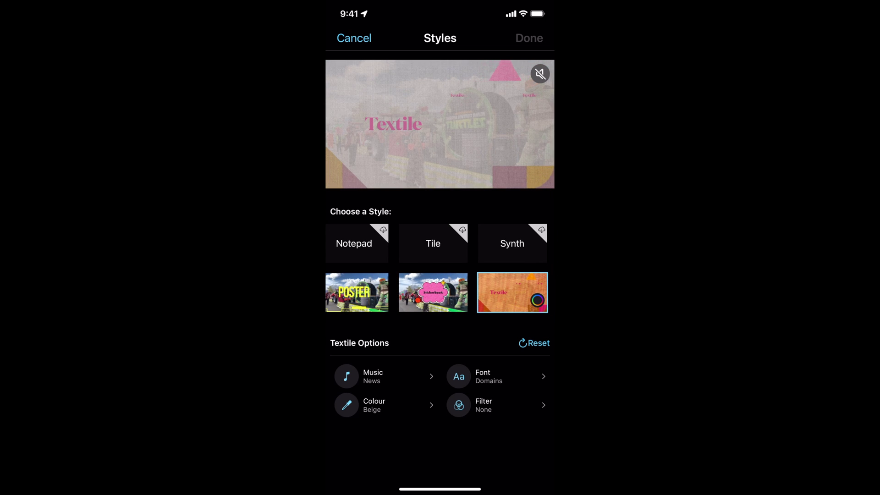
{"action": "left_click", "coordinate": [356, 292]}
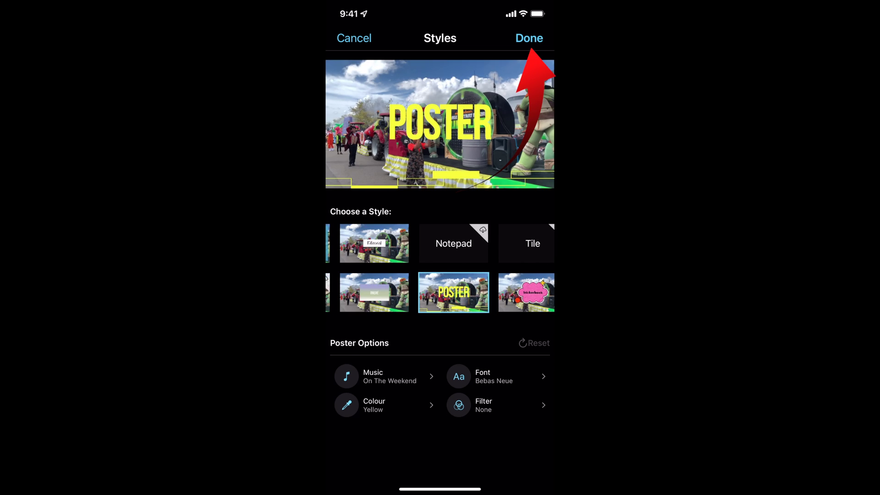
{"action": "left_click", "coordinate": [528, 38]}
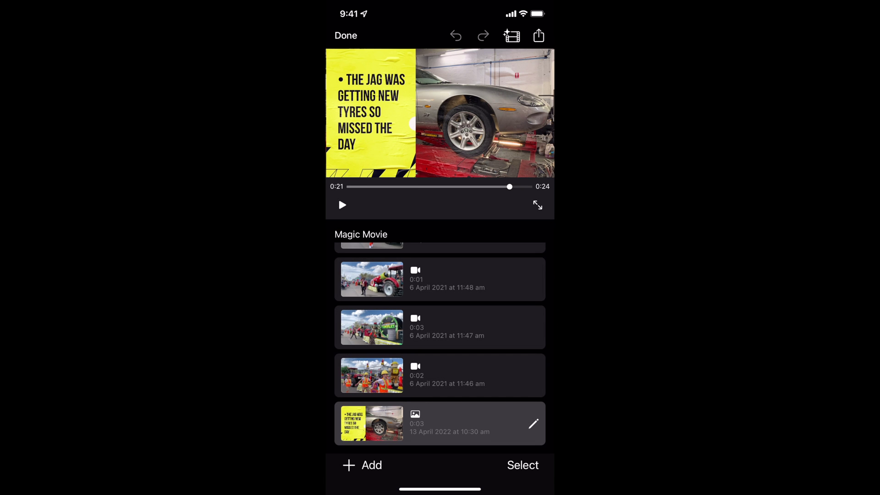
{"action": "scroll", "coordinate": [440, 355], "scroll_direction": "up", "scroll_amount": 10}
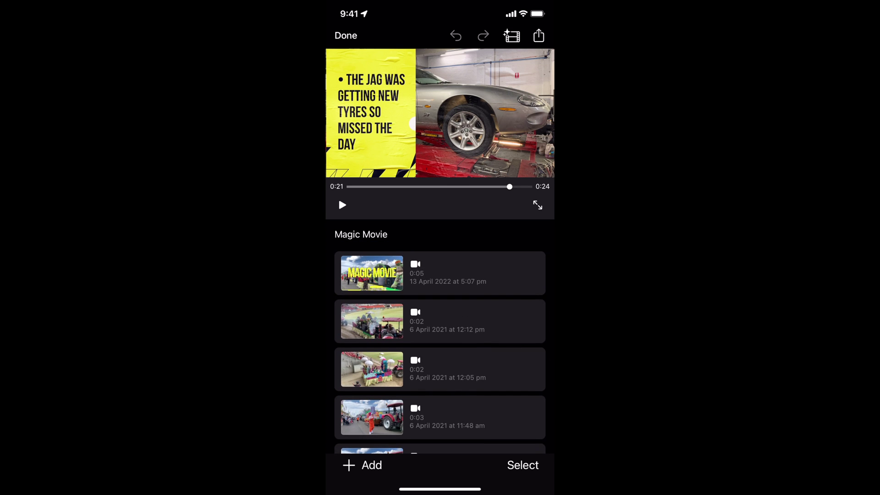
Move the 12:05 pm float clip to the start, shift the 12:12 pm tractor clip down, and preview
{"action": "left_click", "coordinate": [440, 321]}
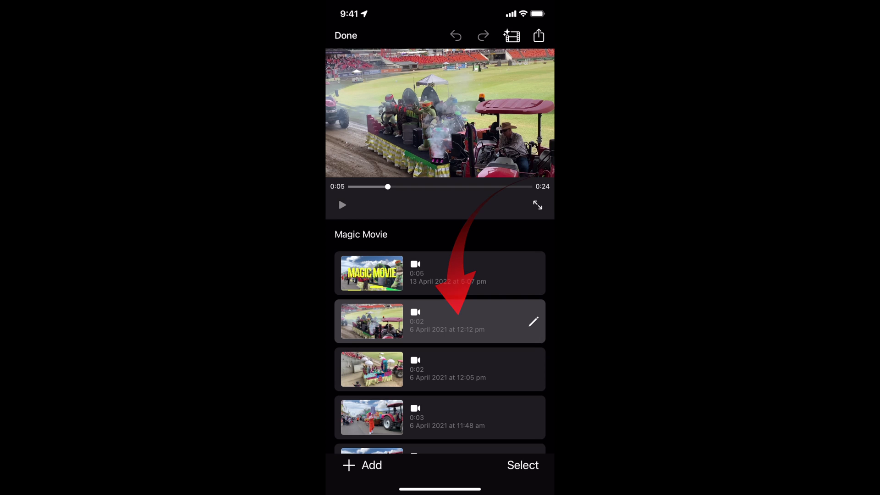
{"action": "left_click", "coordinate": [342, 205]}
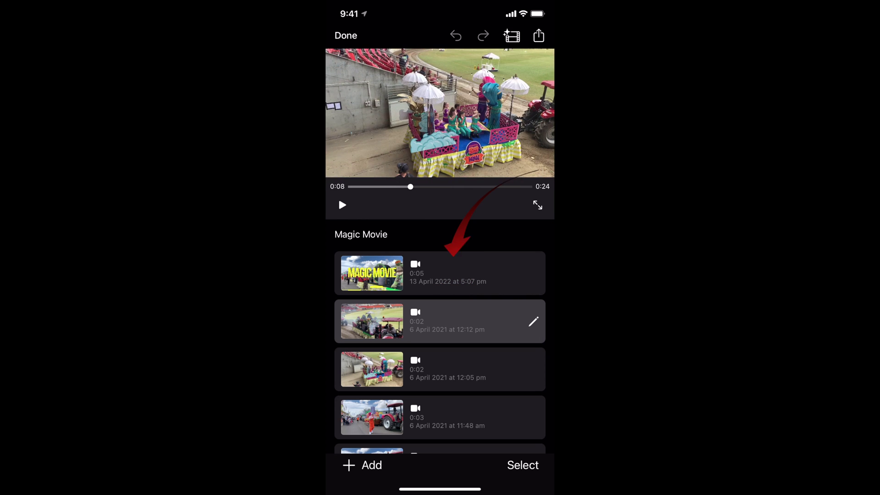
{"action": "left_click", "coordinate": [440, 320]}
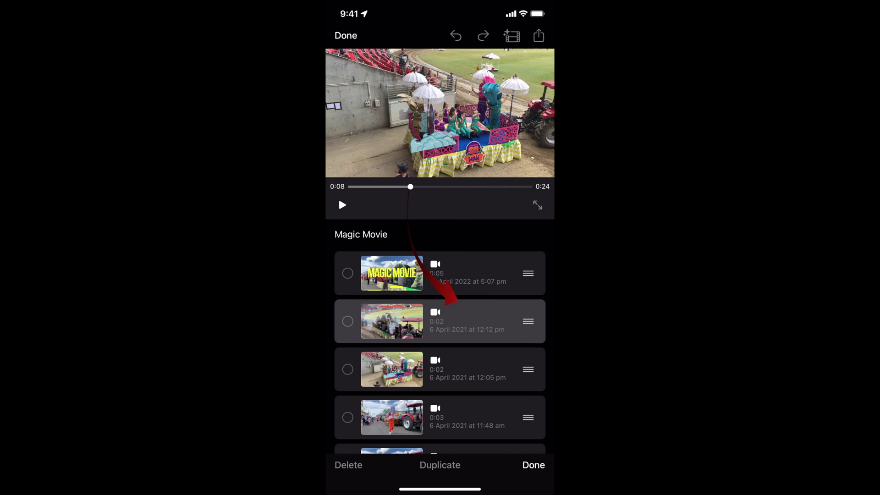
{"action": "left_click_drag", "start_coordinate": [528, 321], "coordinate": [507, 433]}
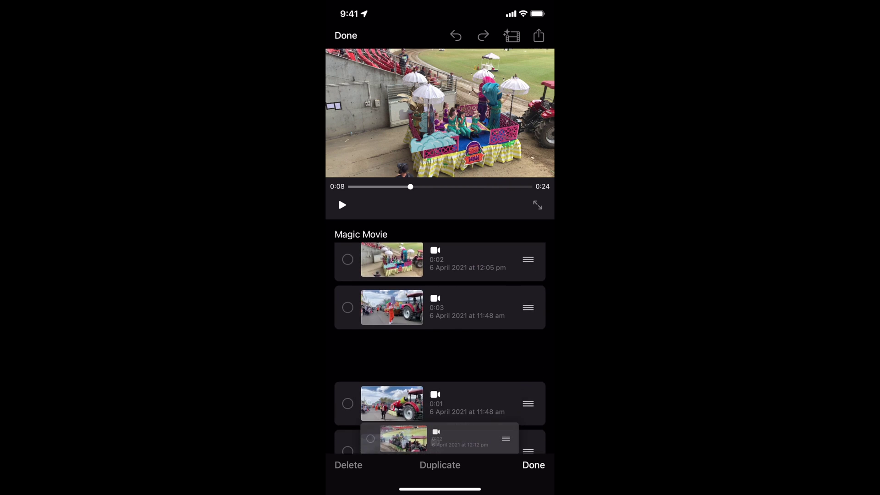
{"action": "left_click_drag", "start_coordinate": [506, 433], "coordinate": [506, 375]}
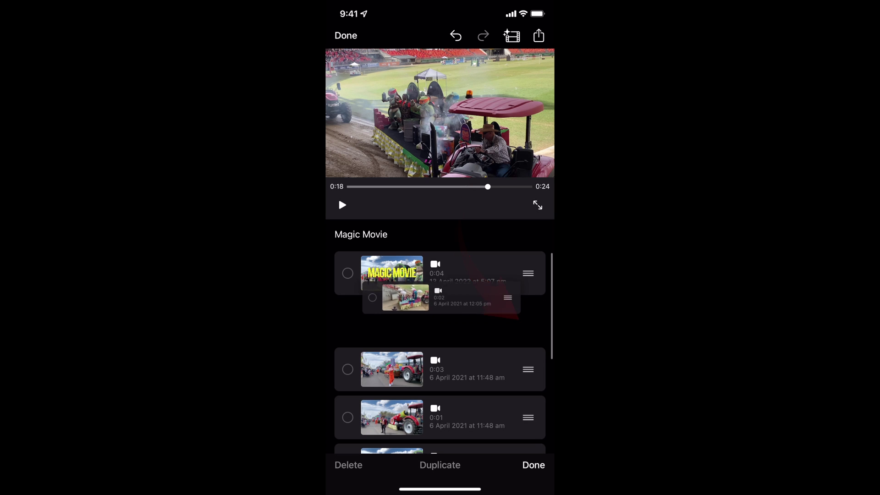
{"action": "left_click_drag", "start_coordinate": [506, 321], "coordinate": [512, 273]}
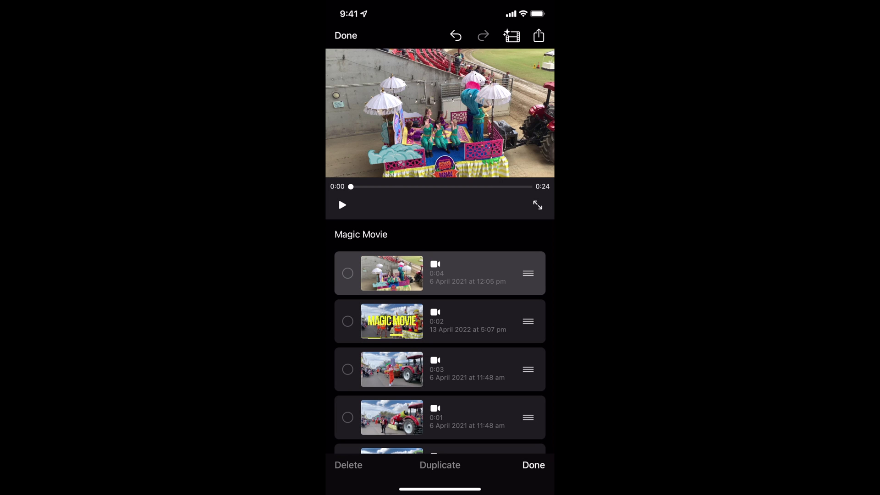
{"action": "left_click", "coordinate": [341, 205]}
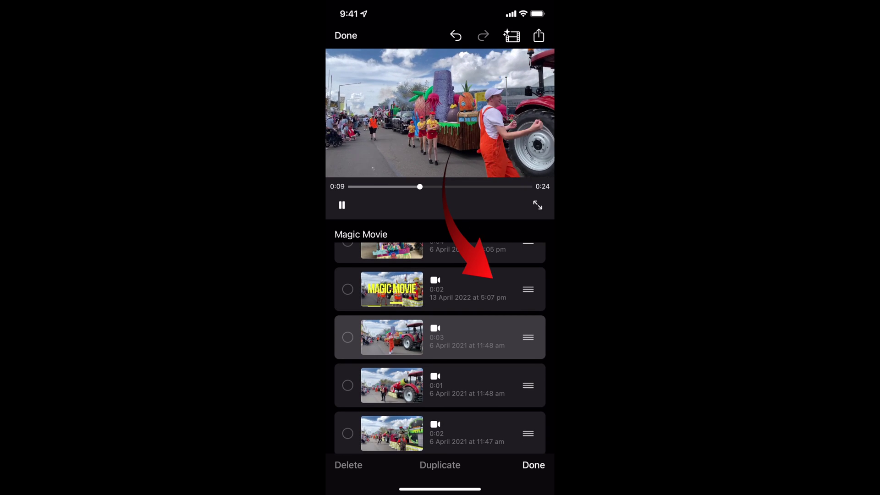
{"action": "left_click", "coordinate": [342, 204]}
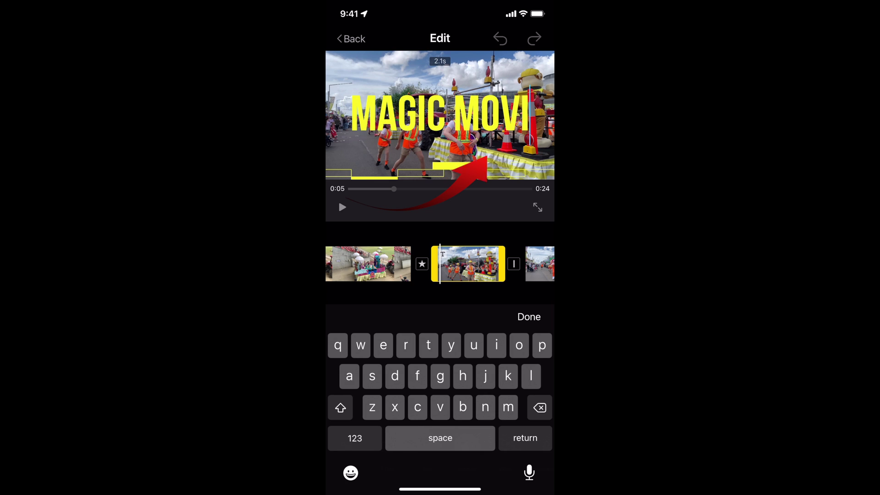
Retitle the title clip 'ROYAL EASTER SHOW' and select the opening 12:05 pm float clip
{"action": "key", "text": "BackSpace"}
{"action": "key", "text": "BackSpace"}
{"action": "key", "text": "BackSpace"}
{"action": "key", "text": "BackSpace"}
{"action": "key", "text": "BackSpace"}
{"action": "key", "text": "BackSpace"}
{"action": "key", "text": "BackSpace"}
{"action": "key", "text": "BackSpace"}
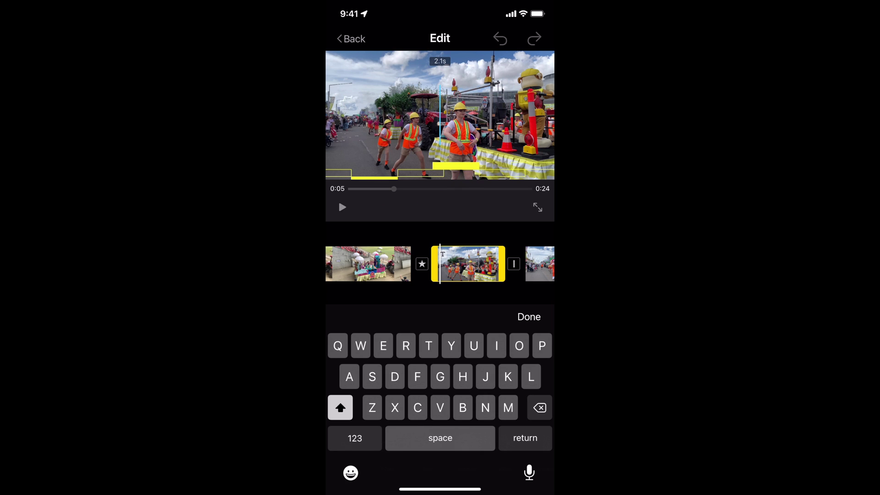
{"action": "type", "text": "Royal Easter"}
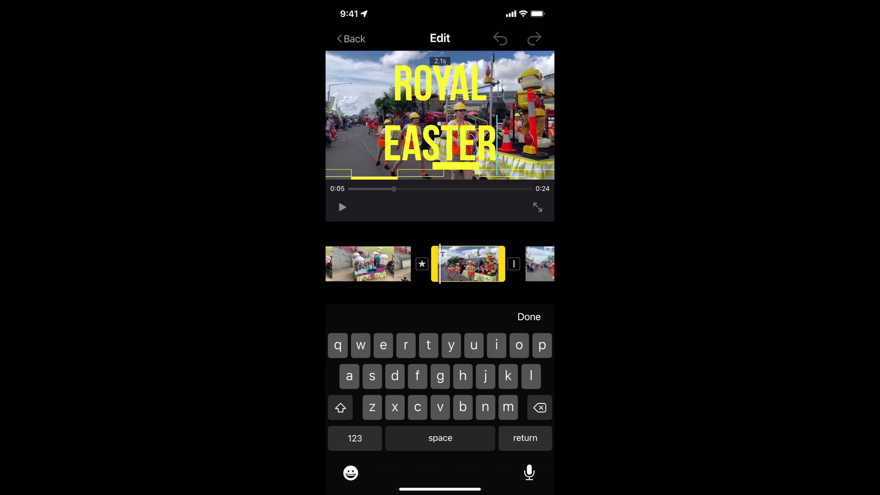
{"action": "type", "text": " Show"}
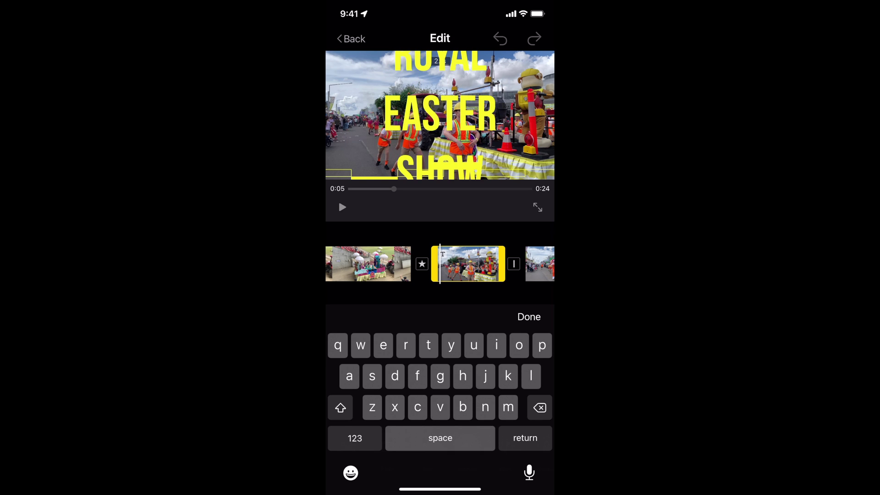
{"action": "left_click", "coordinate": [528, 317]}
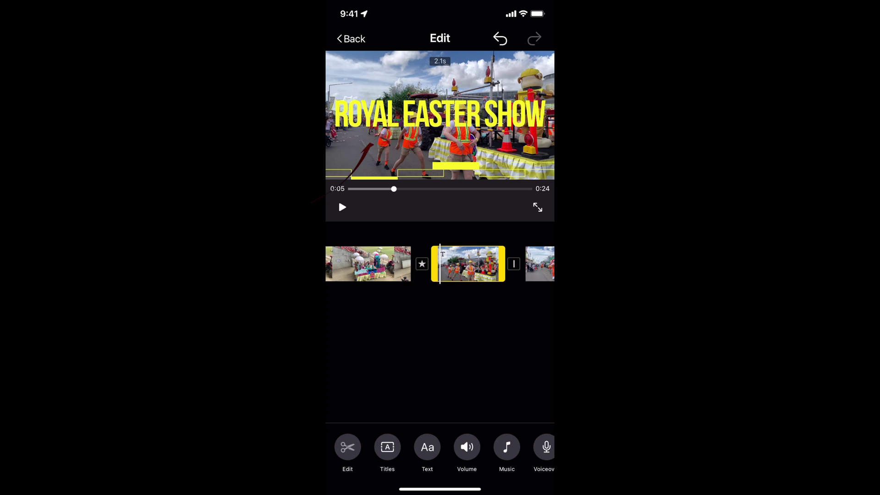
{"action": "left_click", "coordinate": [350, 39]}
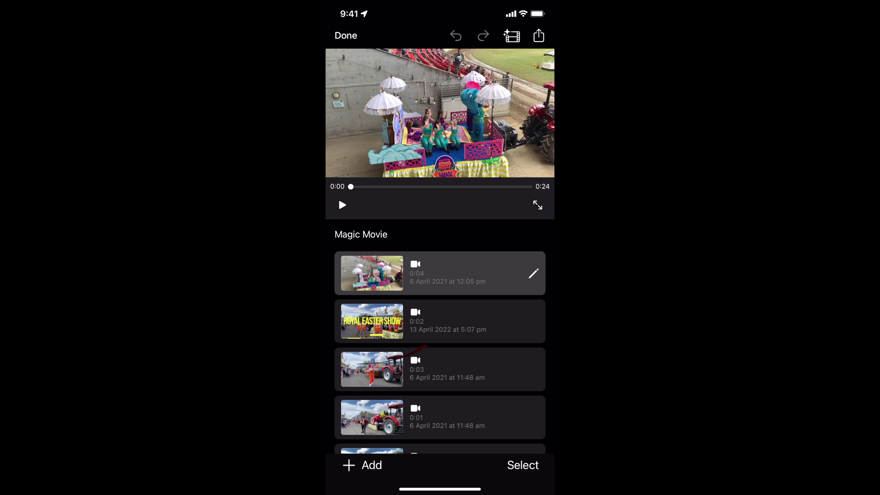
{"action": "left_click", "coordinate": [467, 273]}
Trim the opening 12:05 pm float clip to 3 seconds, undoing the last trim
{"action": "left_click", "coordinate": [442, 242]}
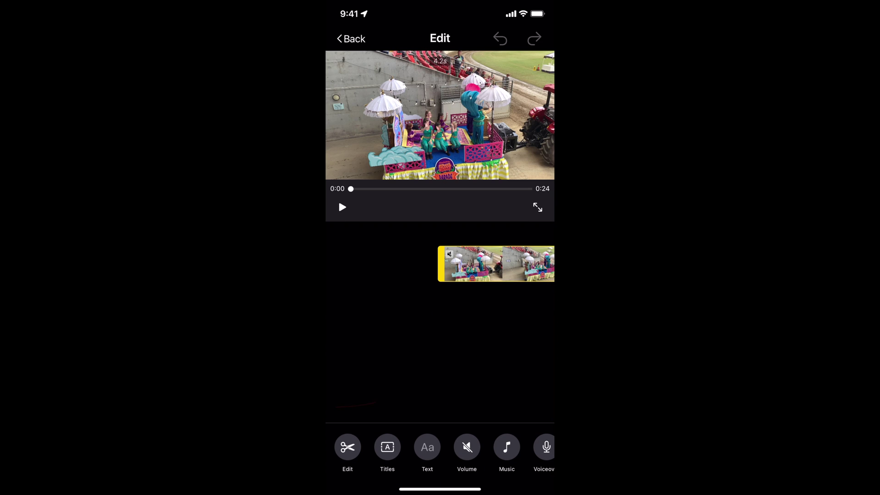
{"action": "left_click_drag", "start_coordinate": [441, 264], "coordinate": [419, 264]}
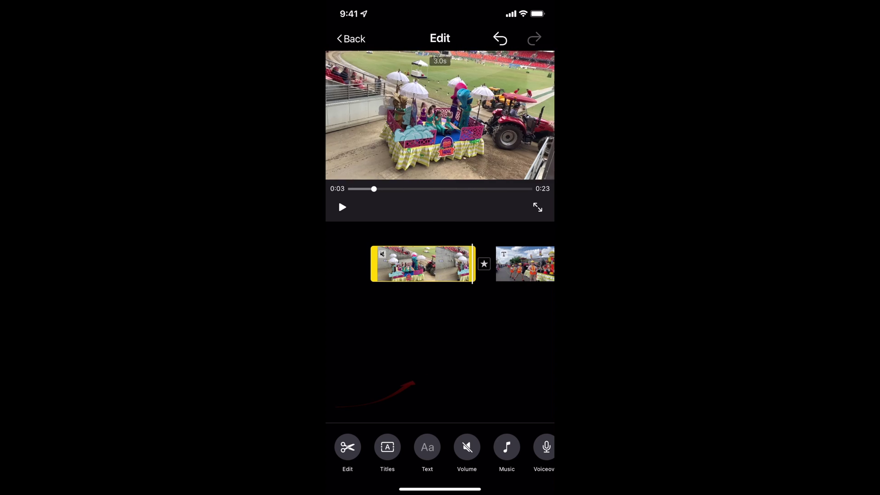
{"action": "left_click_drag", "start_coordinate": [456, 264], "coordinate": [443, 264]}
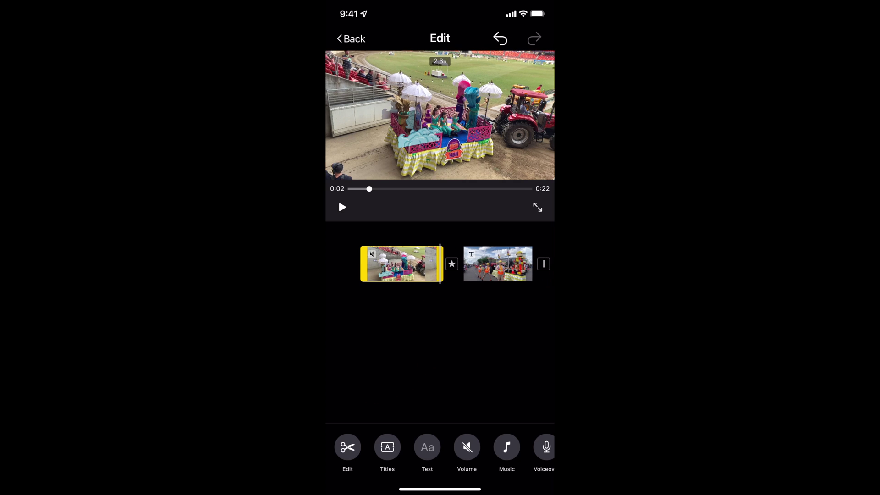
{"action": "left_click", "coordinate": [499, 39]}
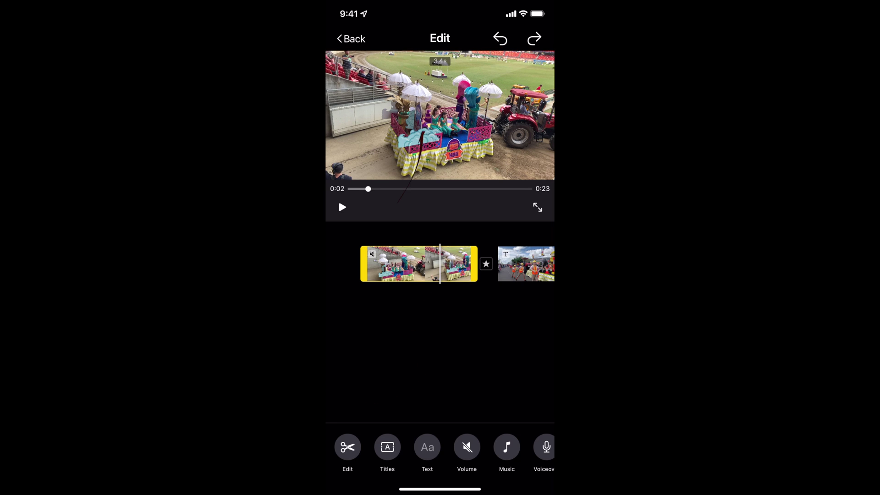
Share Magic Movie as an iMovie Project Bundle and save it to Files
{"action": "left_click", "coordinate": [350, 39]}
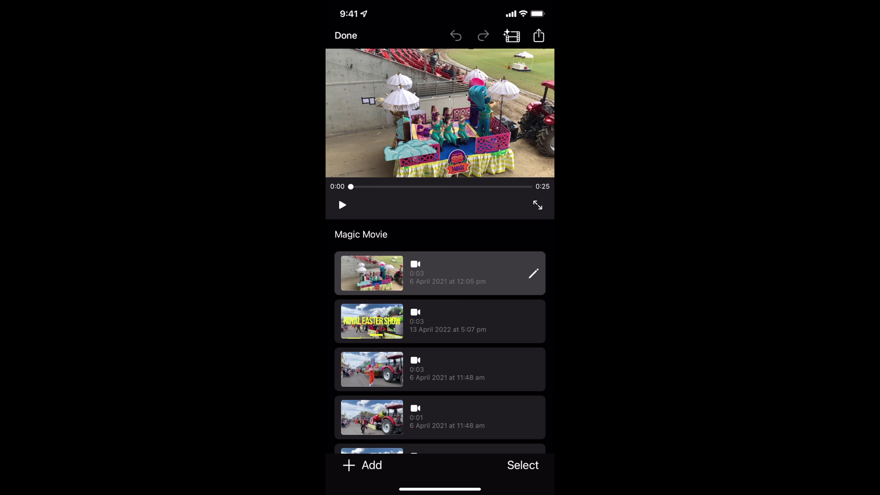
{"action": "left_click", "coordinate": [539, 35]}
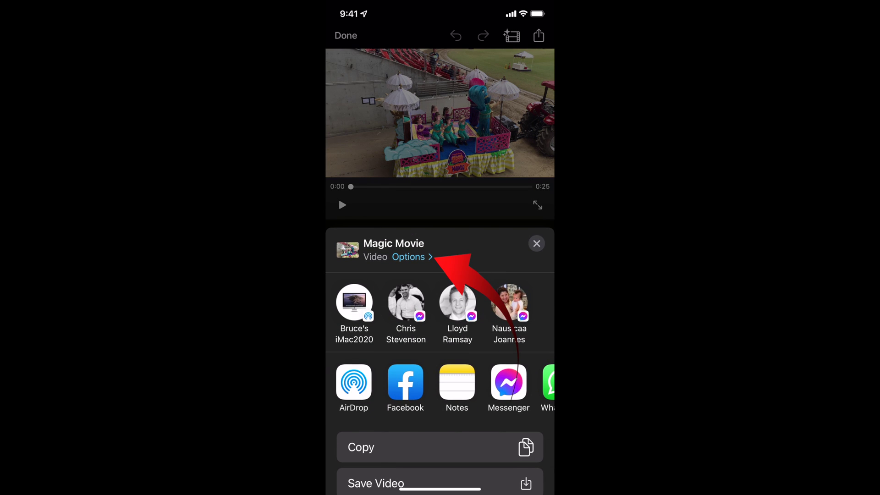
{"action": "left_click", "coordinate": [408, 256]}
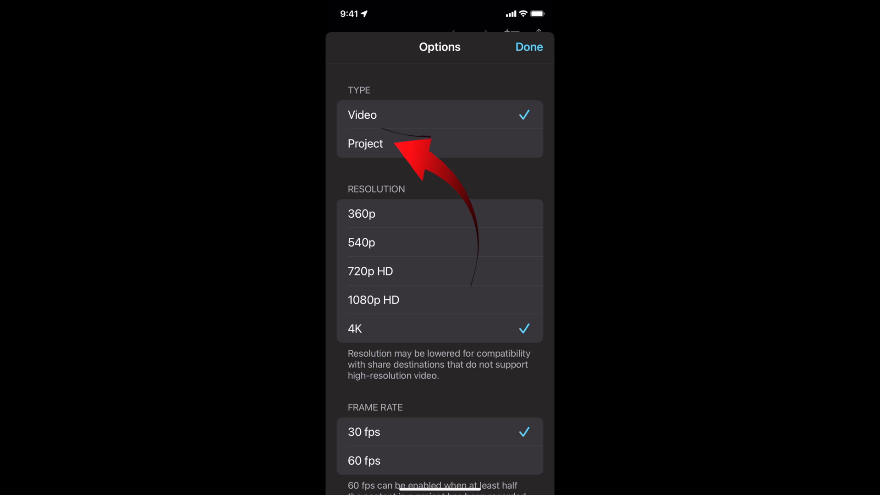
{"action": "left_click", "coordinate": [364, 144]}
{"action": "left_click", "coordinate": [528, 47]}
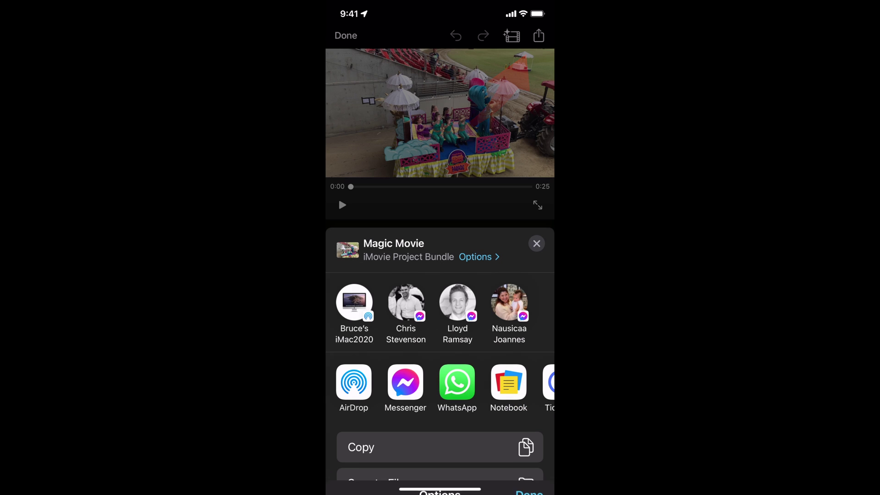
{"action": "left_click_drag", "start_coordinate": [440, 310], "coordinate": [440, 115]}
{"action": "left_click", "coordinate": [379, 288]}
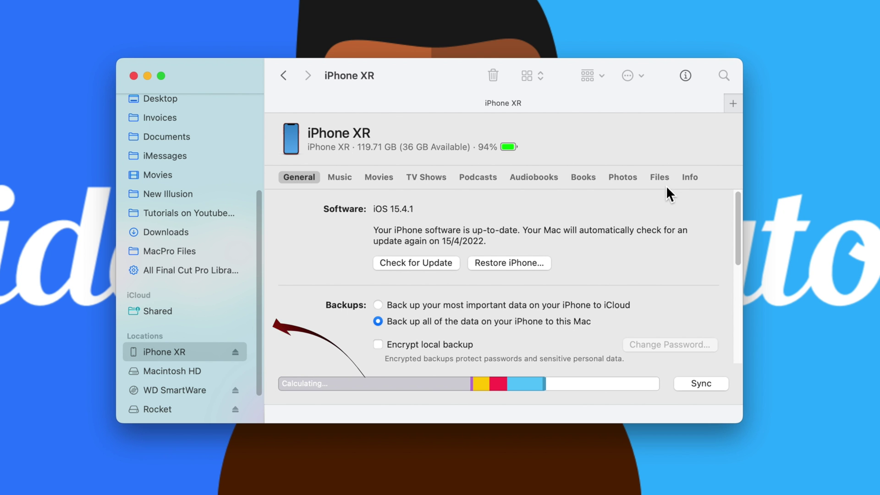
Copy 'Magic Movie 1.iMovieMobile' from the iPhone's iMovie folder into Downloads
{"action": "left_click", "coordinate": [666, 177]}
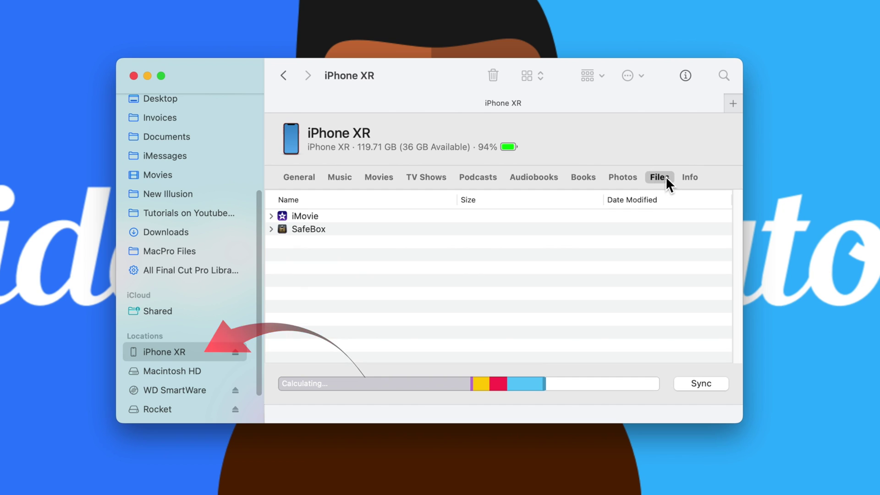
{"action": "left_click", "coordinate": [271, 217]}
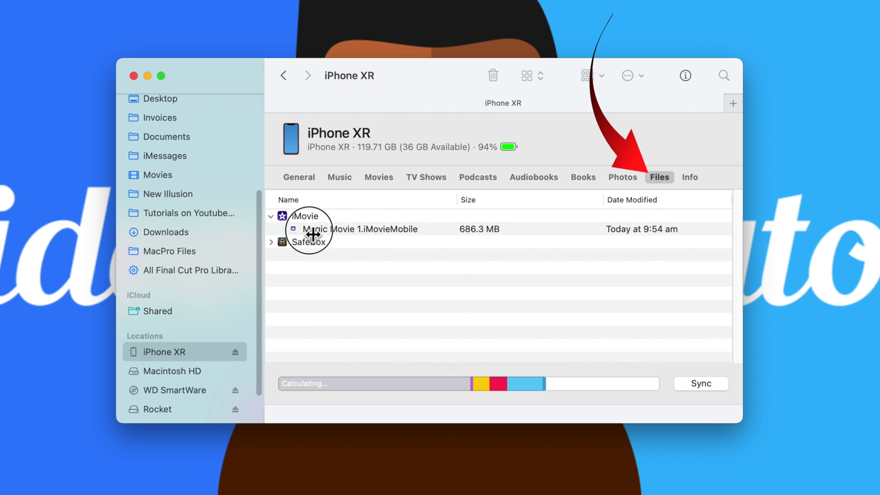
{"action": "left_click", "coordinate": [320, 232]}
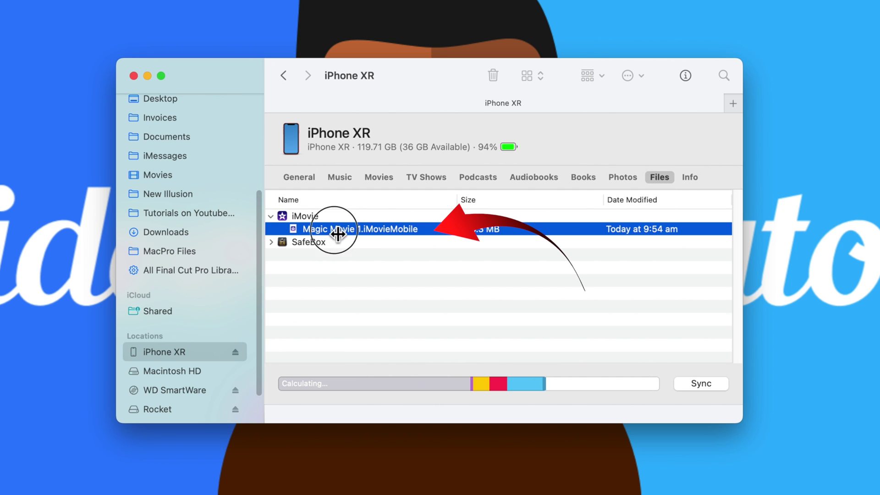
{"action": "left_click_drag", "start_coordinate": [321, 235], "coordinate": [184, 234]}
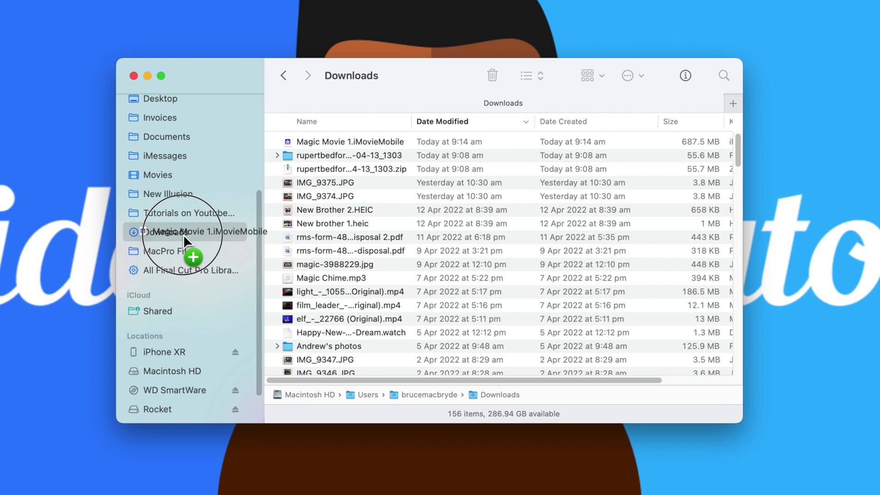
{"action": "left_click_drag", "start_coordinate": [183, 234], "coordinate": [183, 236]}
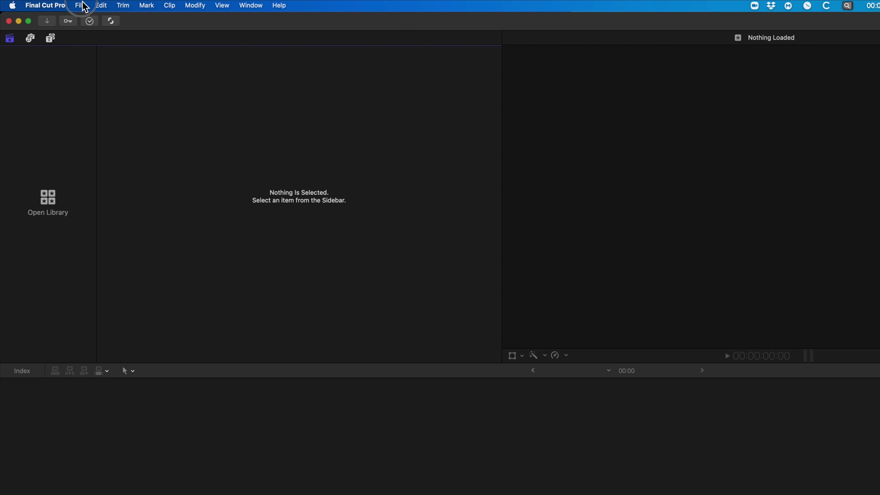
Create a new Final Cut Pro library named Easter Show
{"action": "left_click", "coordinate": [83, 6]}
{"action": "mouse_move", "coordinate": [110, 20]}
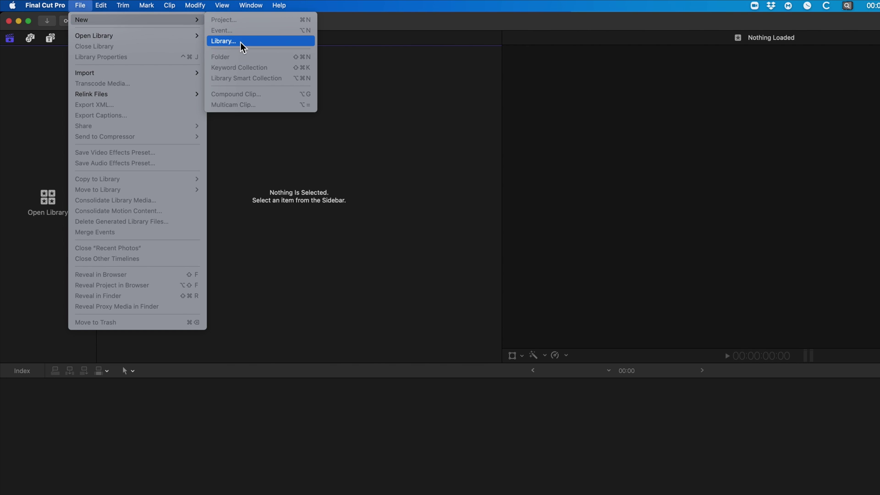
{"action": "left_click", "coordinate": [240, 42]}
{"action": "type", "text": "Easter Show"}
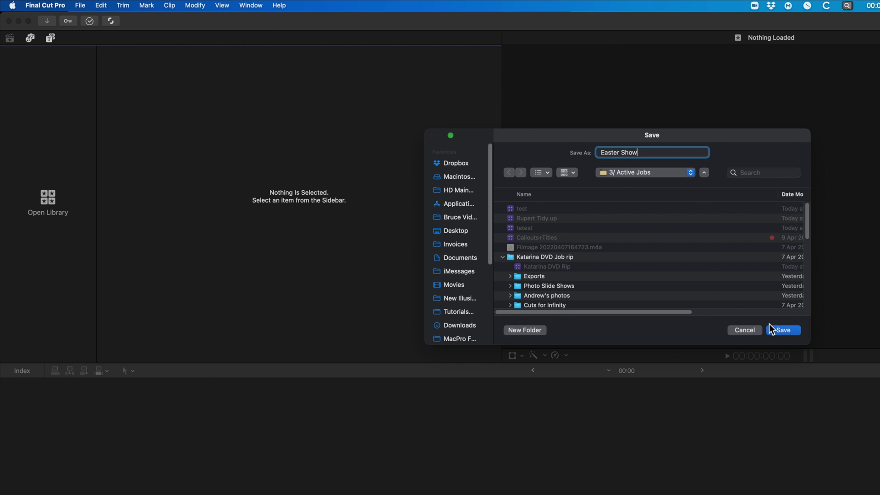
{"action": "left_click", "coordinate": [784, 330]}
Import the iMovie iOS project 'Magic Movie 1 2.iMovieMobile' from Downloads into the library
{"action": "left_click", "coordinate": [80, 6]}
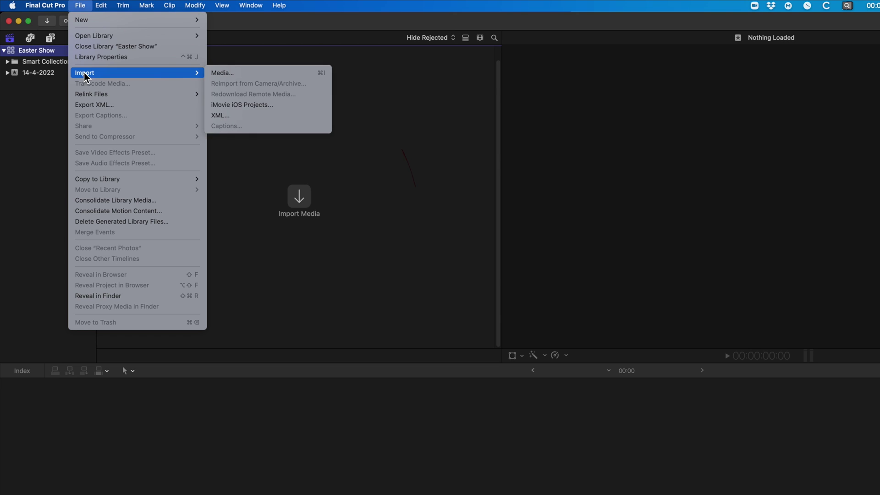
{"action": "left_click", "coordinate": [247, 105]}
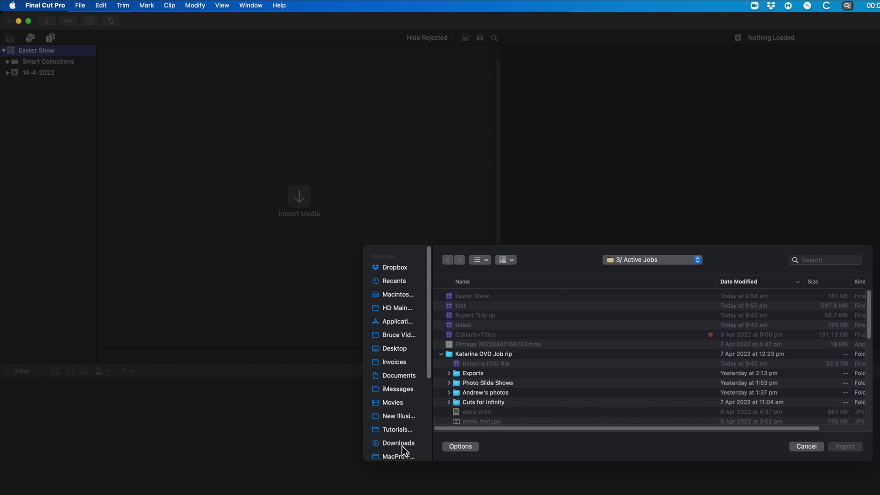
{"action": "left_click", "coordinate": [402, 445]}
{"action": "left_click", "coordinate": [454, 299]}
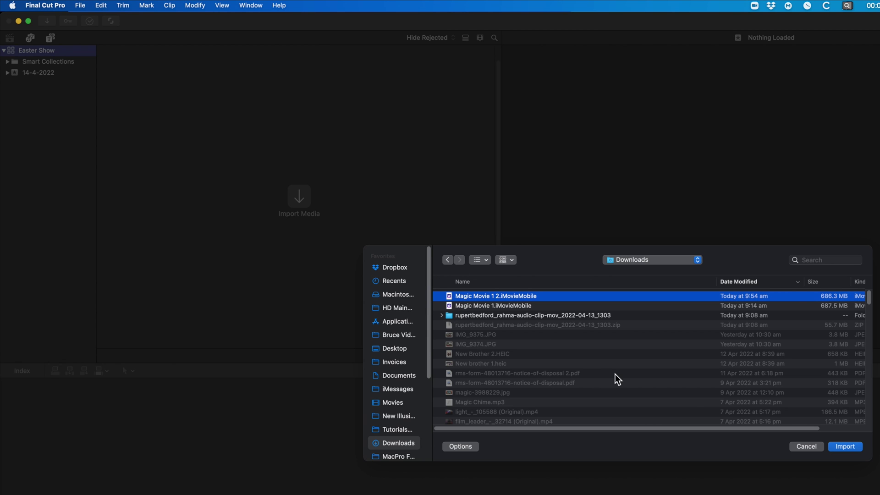
{"action": "left_click", "coordinate": [853, 446]}
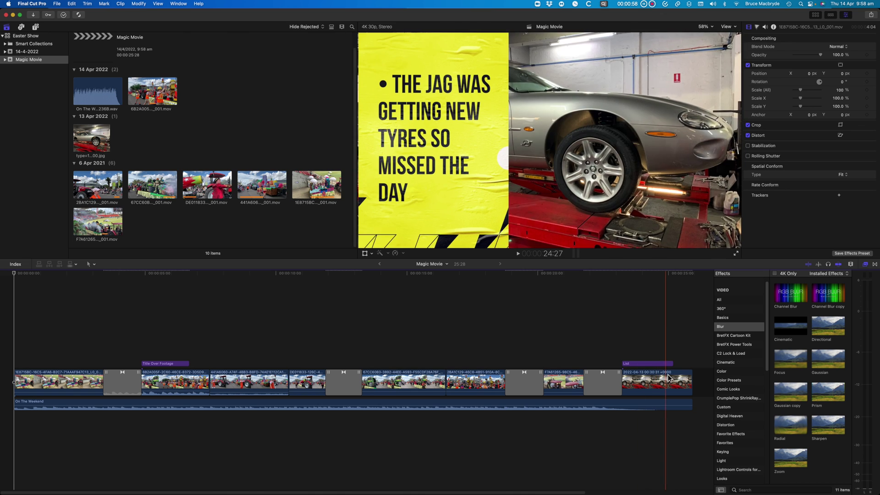
Lengthen the transition between the first two Magic Movie clips in the timeline
{"action": "left_click", "coordinate": [129, 389]}
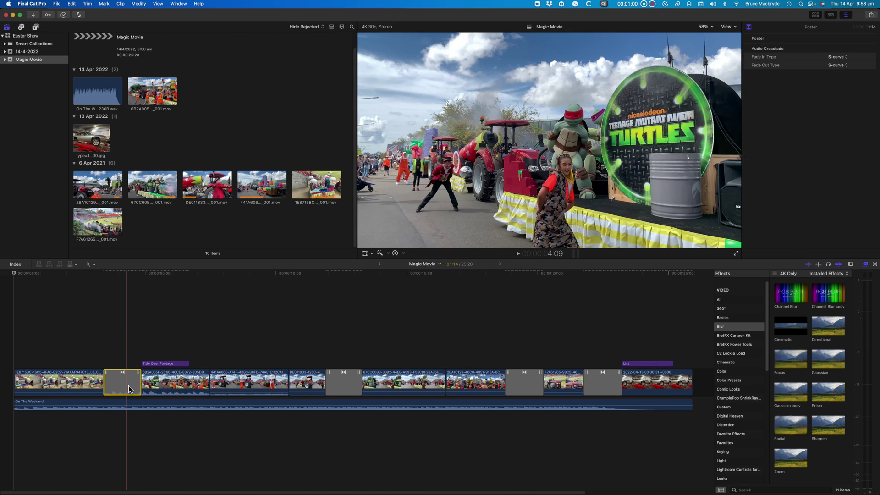
{"action": "mouse_move", "coordinate": [140, 385]}
{"action": "left_mouse_down"}
{"action": "mouse_move", "coordinate": [176, 385]}
{"action": "mouse_move", "coordinate": [105, 366]}
{"action": "mouse_move", "coordinate": [58, 366]}
{"action": "left_mouse_up"}
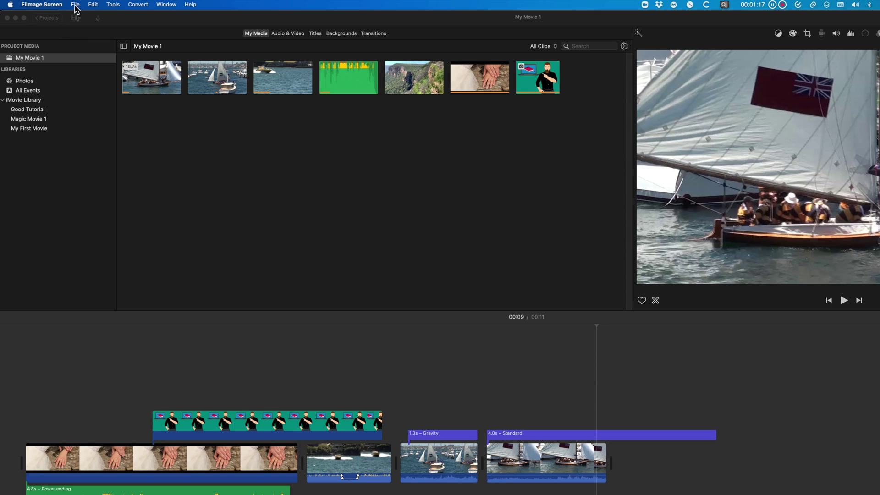
In iMovie on the Mac, import the 'Magic Movie 1 2.iMovieMobile' bundle as an iOS project
{"action": "left_click", "coordinate": [57, 54]}
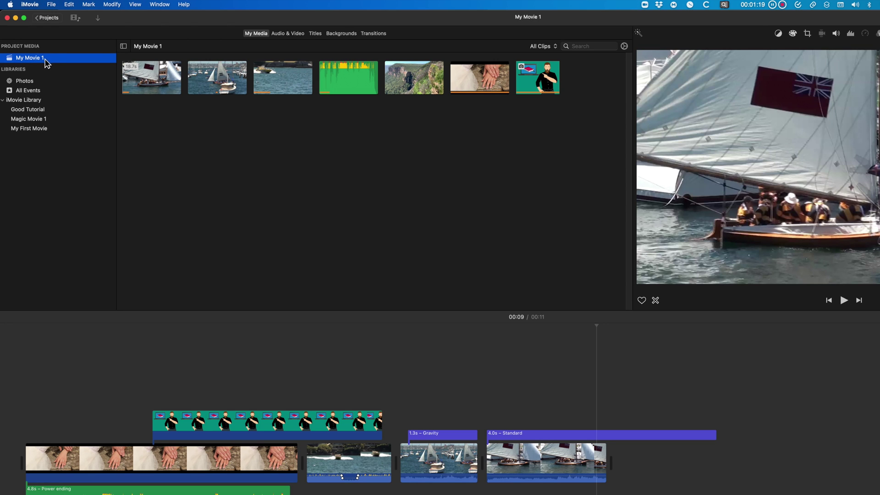
{"action": "left_click", "coordinate": [54, 7]}
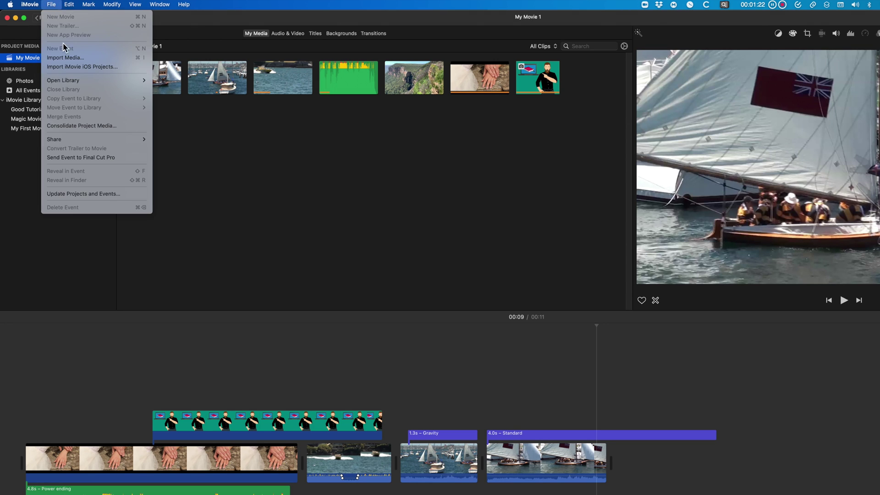
{"action": "left_click", "coordinate": [68, 67]}
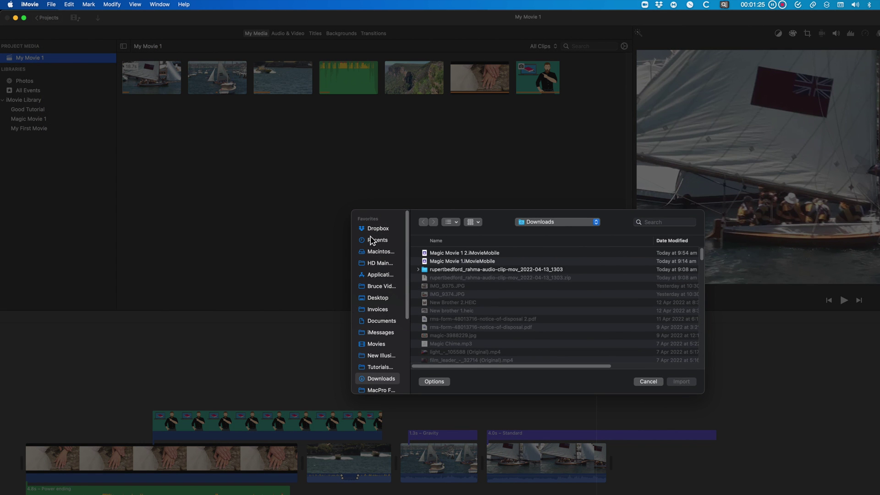
{"action": "left_click", "coordinate": [425, 255]}
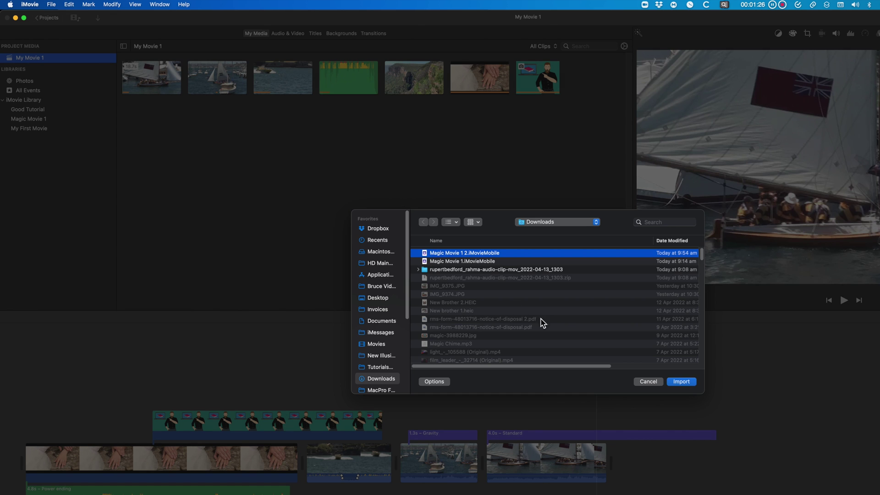
{"action": "left_click", "coordinate": [687, 383]}
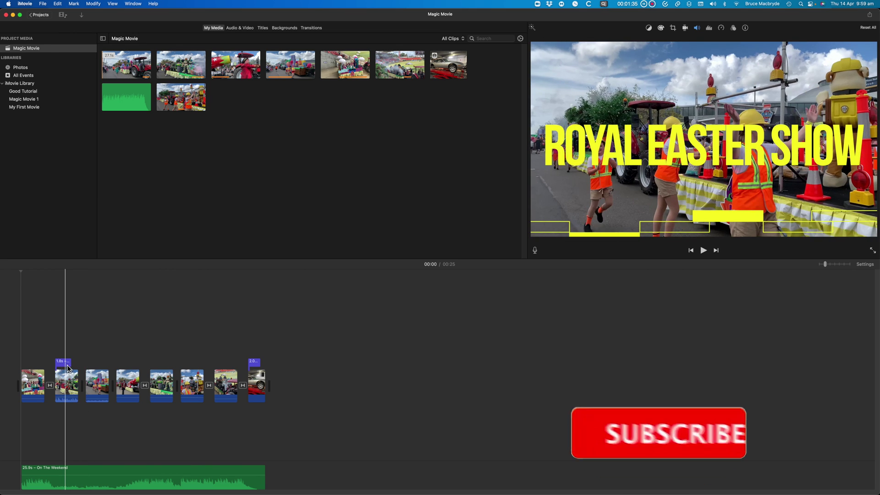
Place the Royal Easter Show title over the first clip, then play the movie twice
{"action": "left_click_drag", "start_coordinate": [63, 362], "coordinate": [31, 362]}
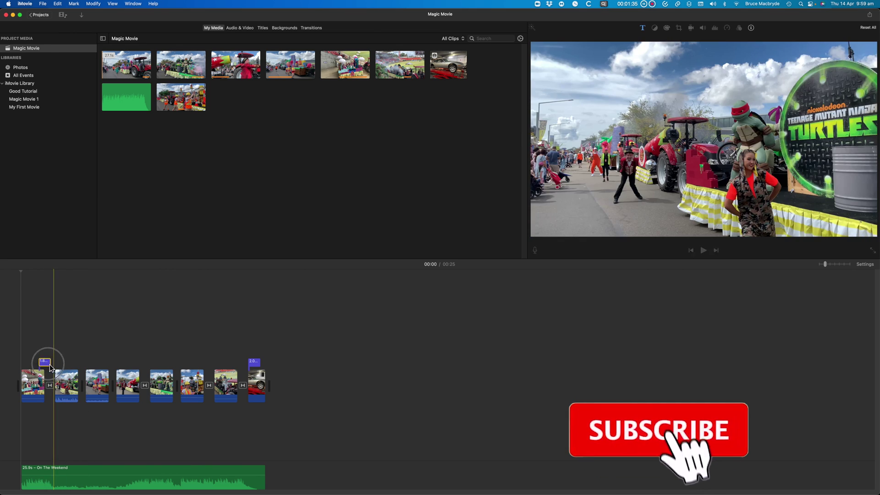
{"action": "key", "text": "space"}
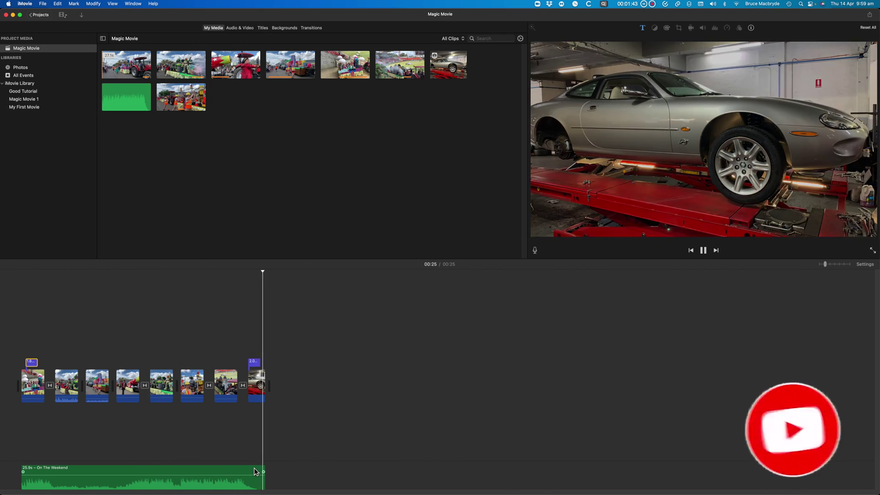
{"action": "key", "text": "space"}
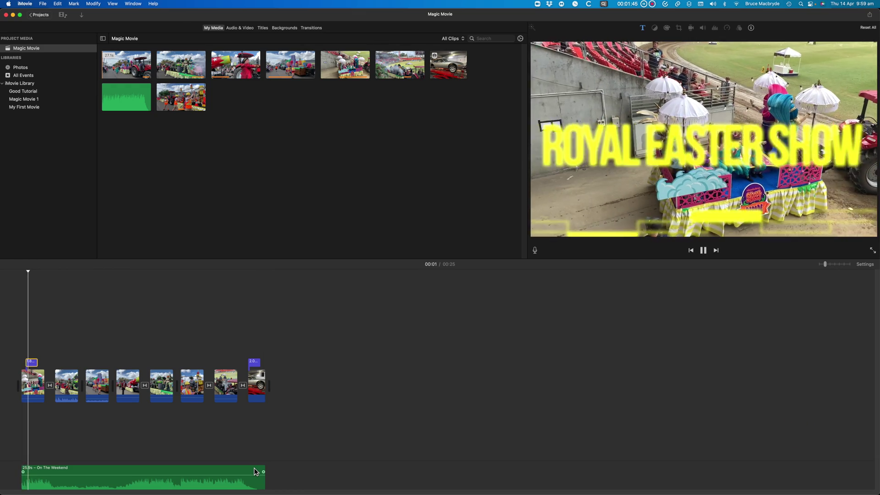